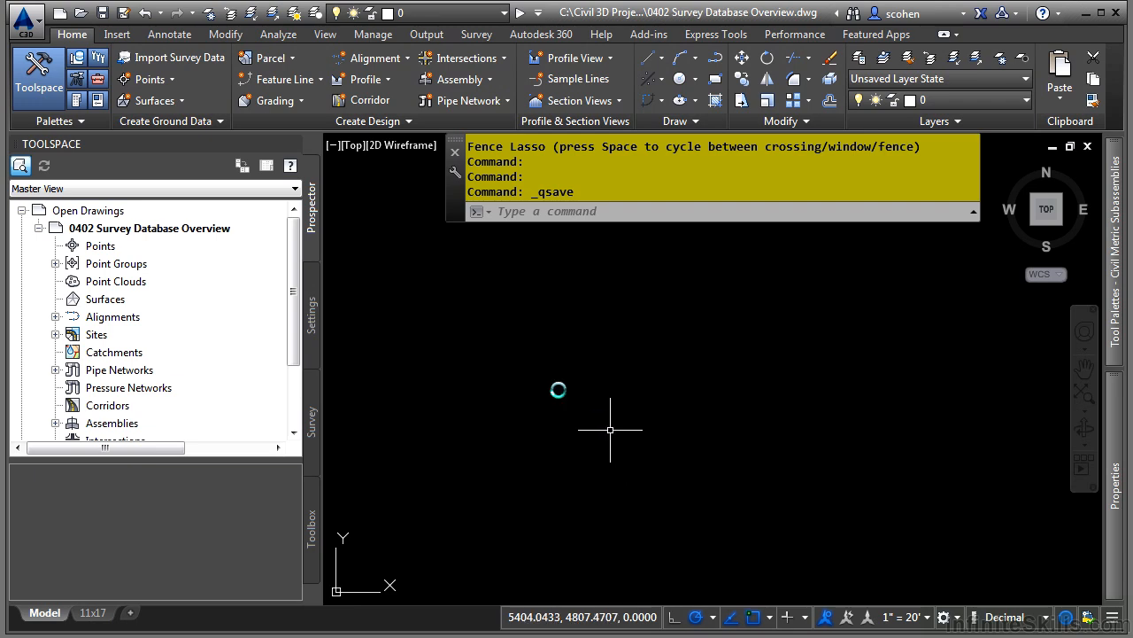
Open the Survey User Settings in an enlarged window and review the database, equipment, linework processing and figure defaults.
click(314, 413)
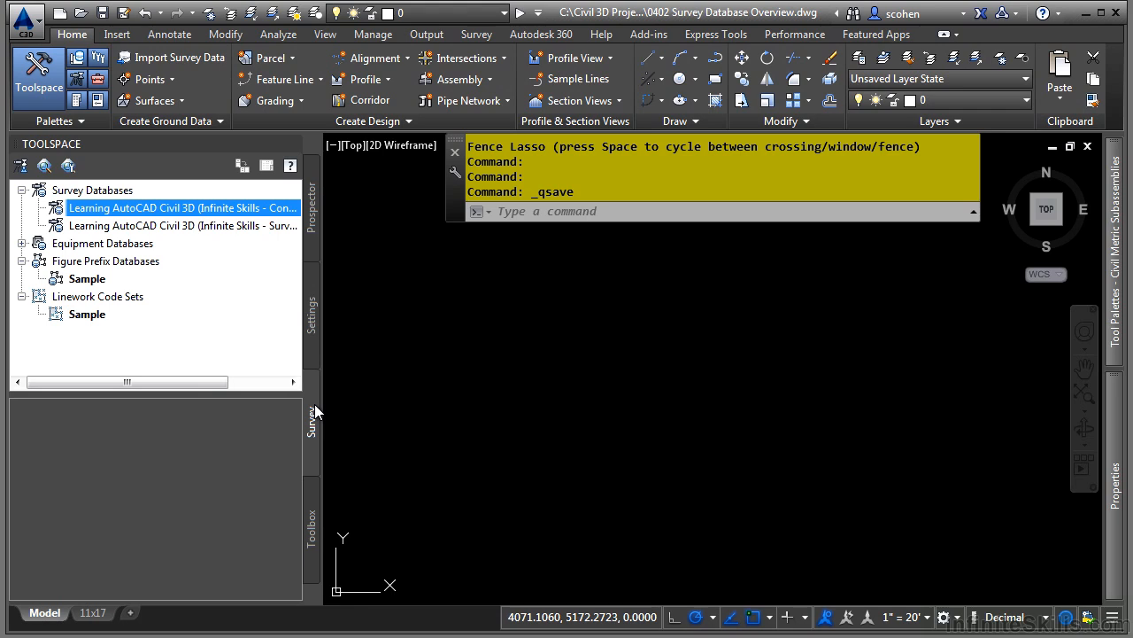
click(22, 171)
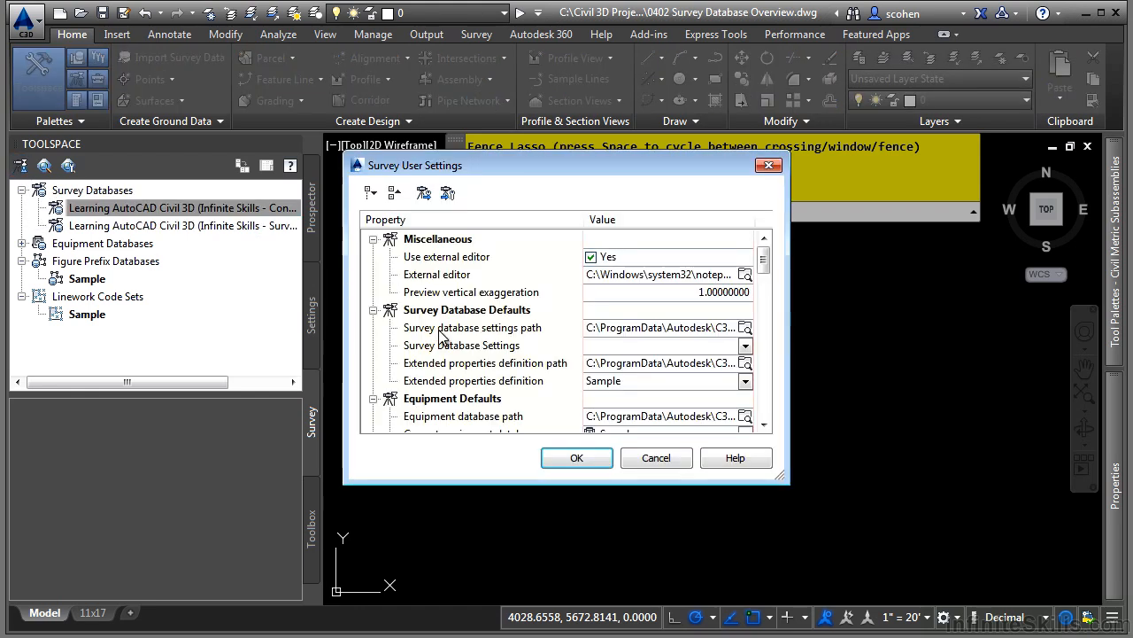
drag(781, 475, 973, 546)
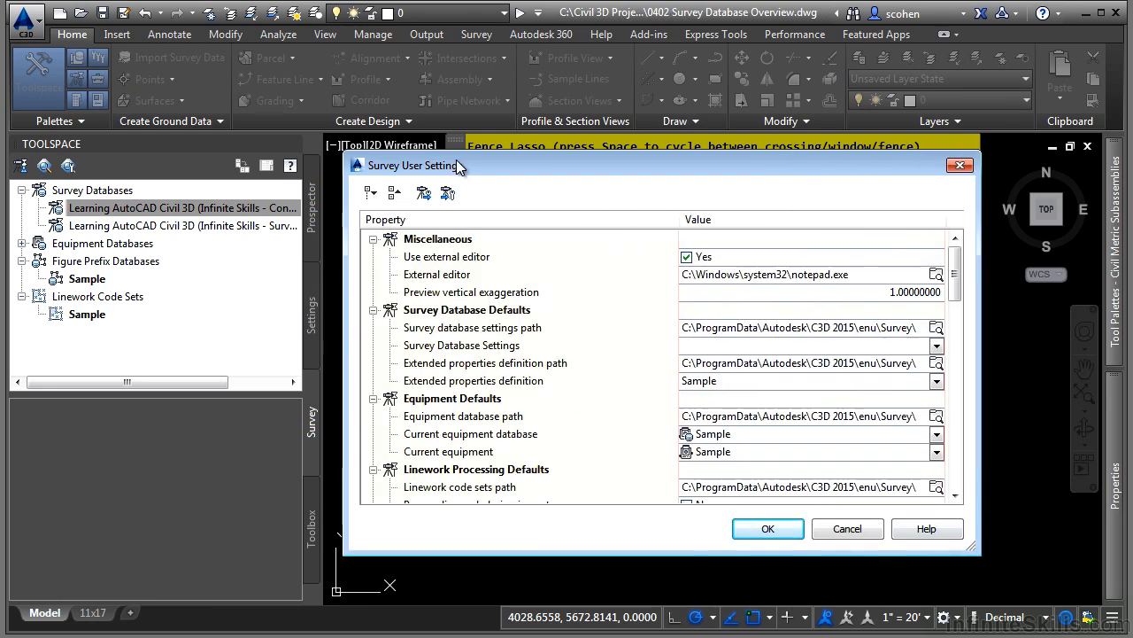
drag(456, 154, 456, 125)
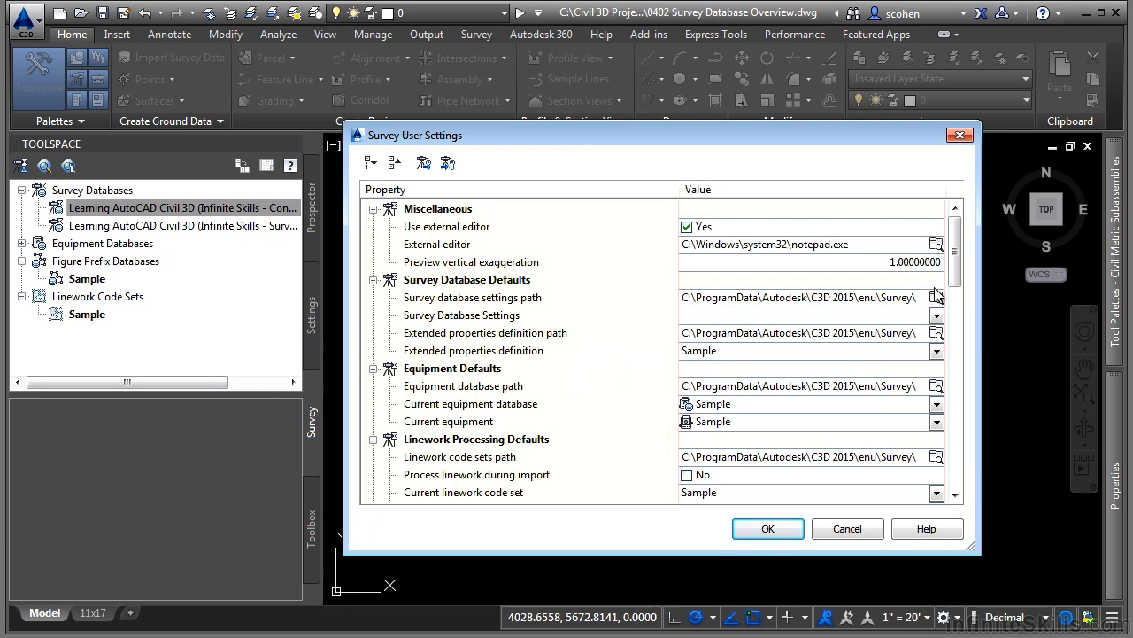
mouse_move(963, 258)
mouse_down()
mouse_move(964, 438)
mouse_move(956, 251)
mouse_up()
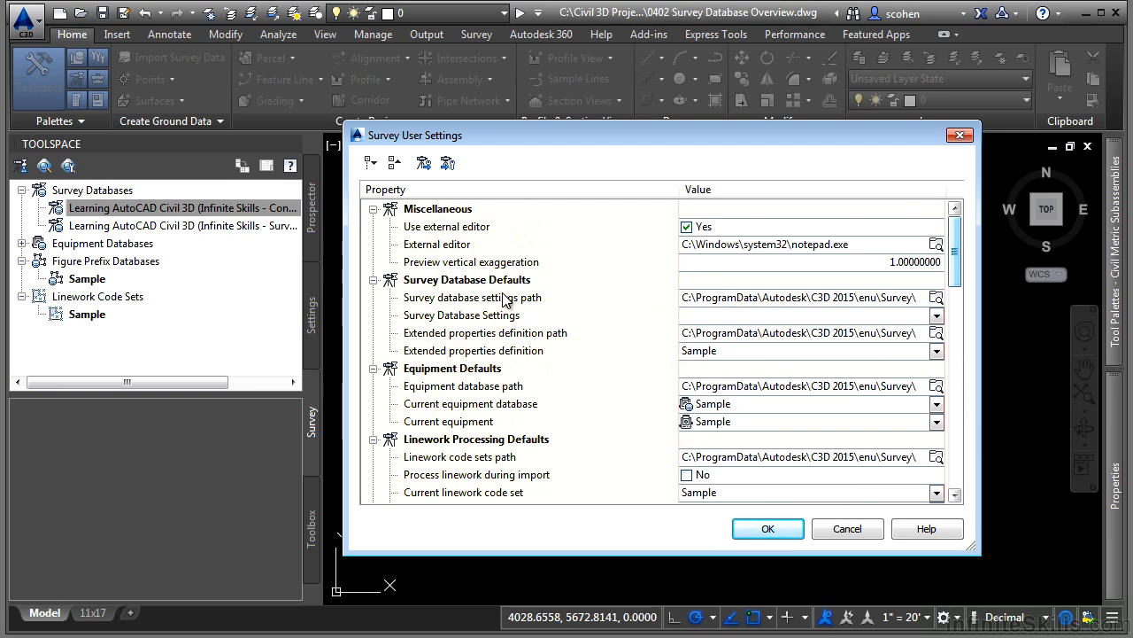
scroll(456, 408, down, 2)
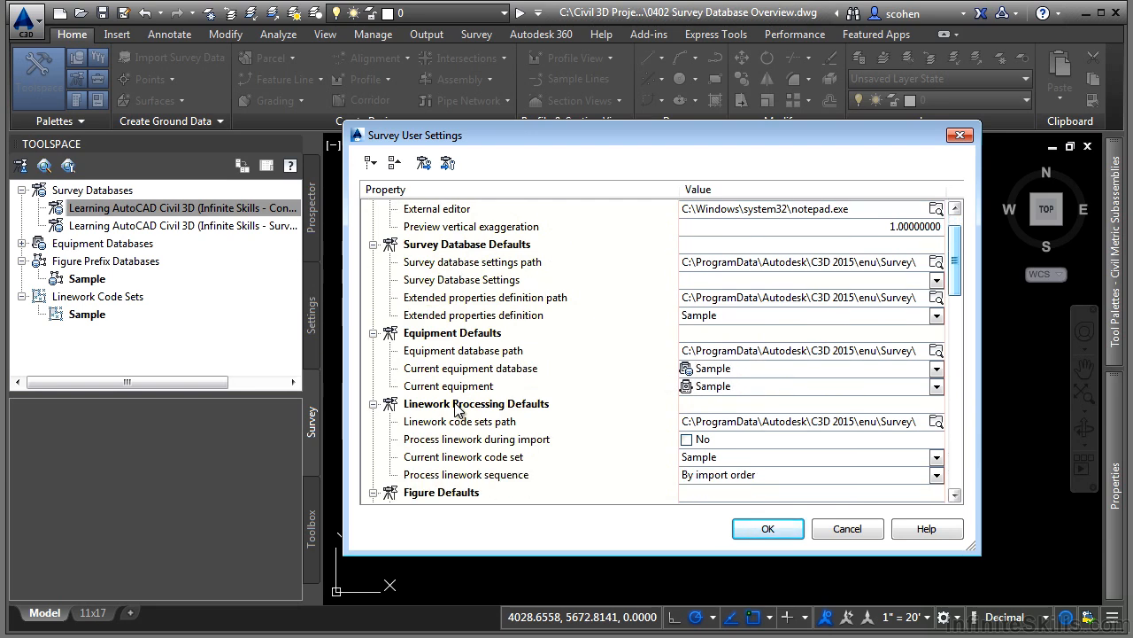
scroll(456, 408, down, 2)
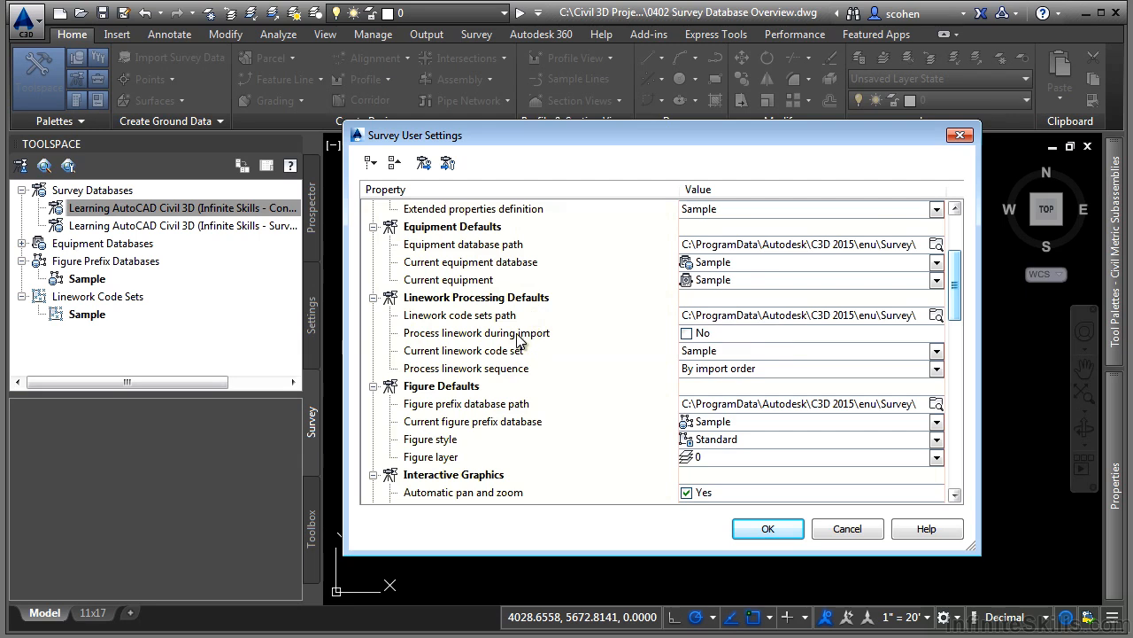
scroll(518, 342, down, 1)
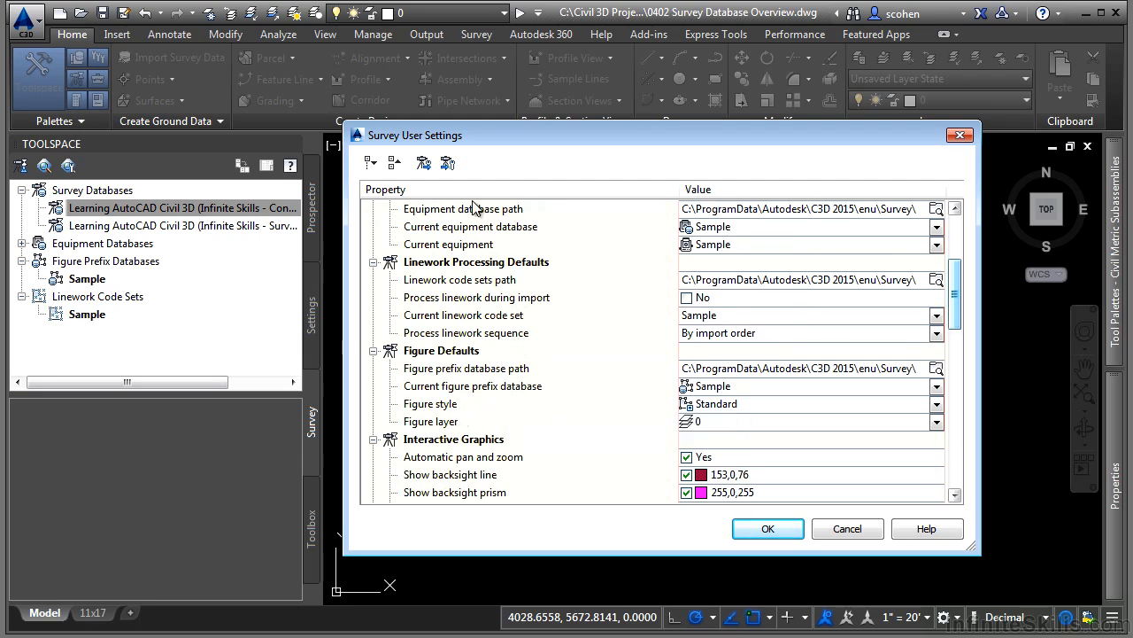
Look at the file export option for the survey user settings, and close the settings without saving anything.
click(422, 164)
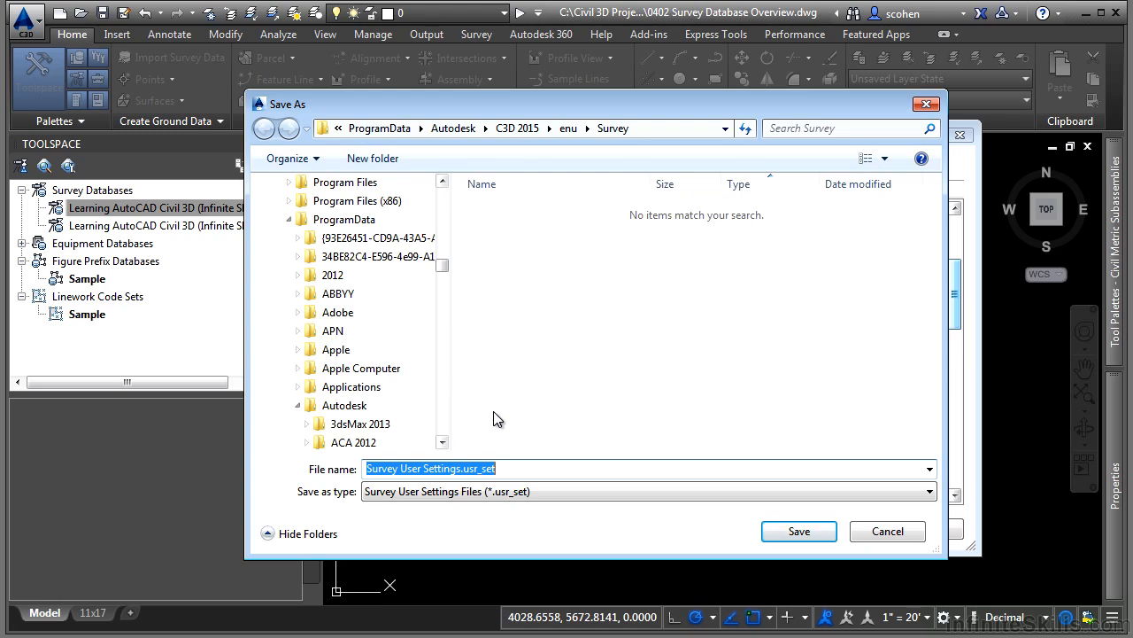
click(516, 470)
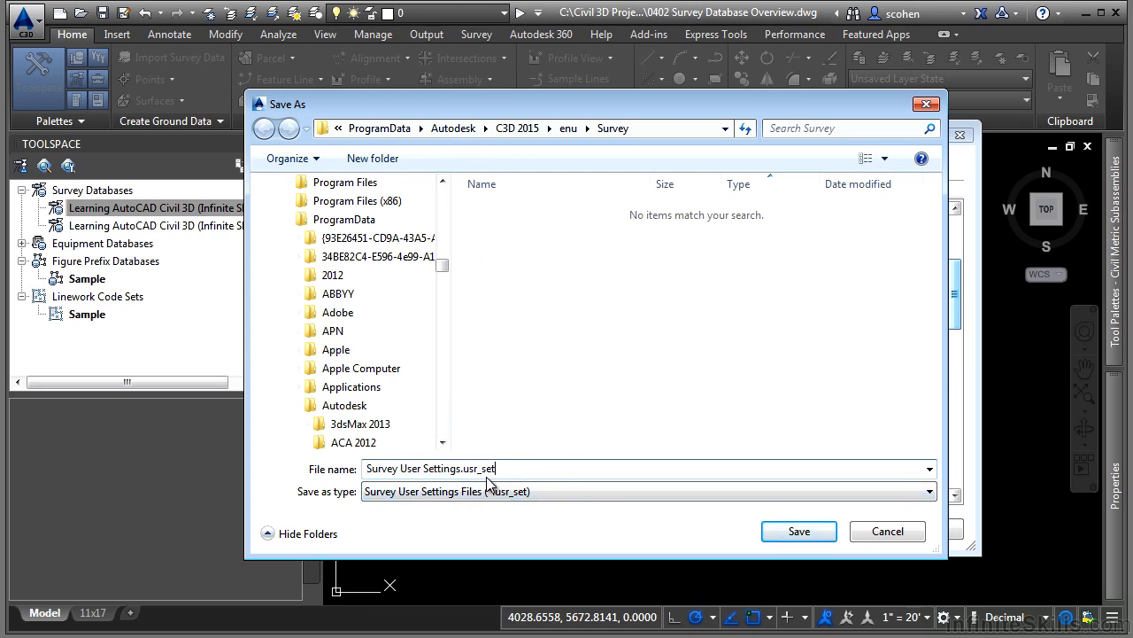
click(886, 528)
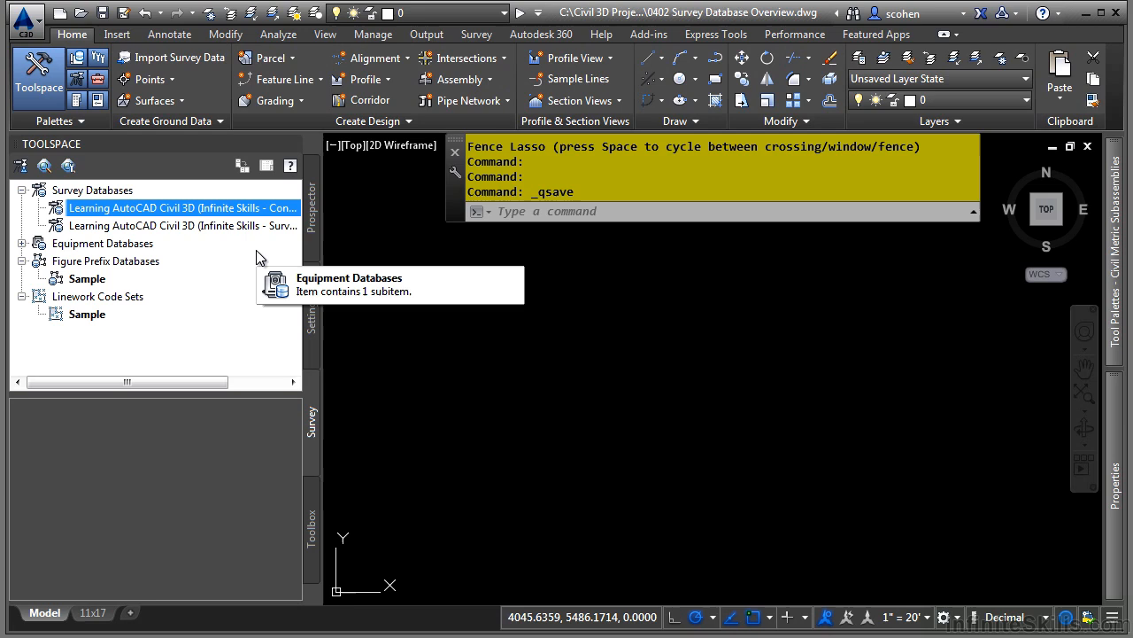
click(847, 529)
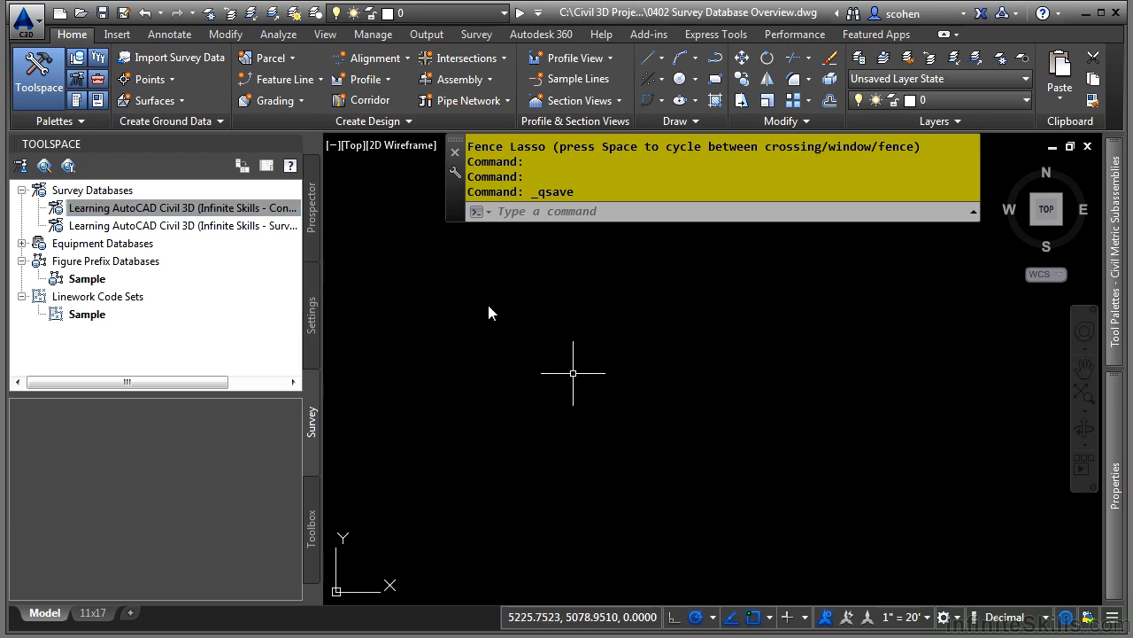
View the drawing settings of the 0402 Survey Database Overview drawing and close them.
click(312, 311)
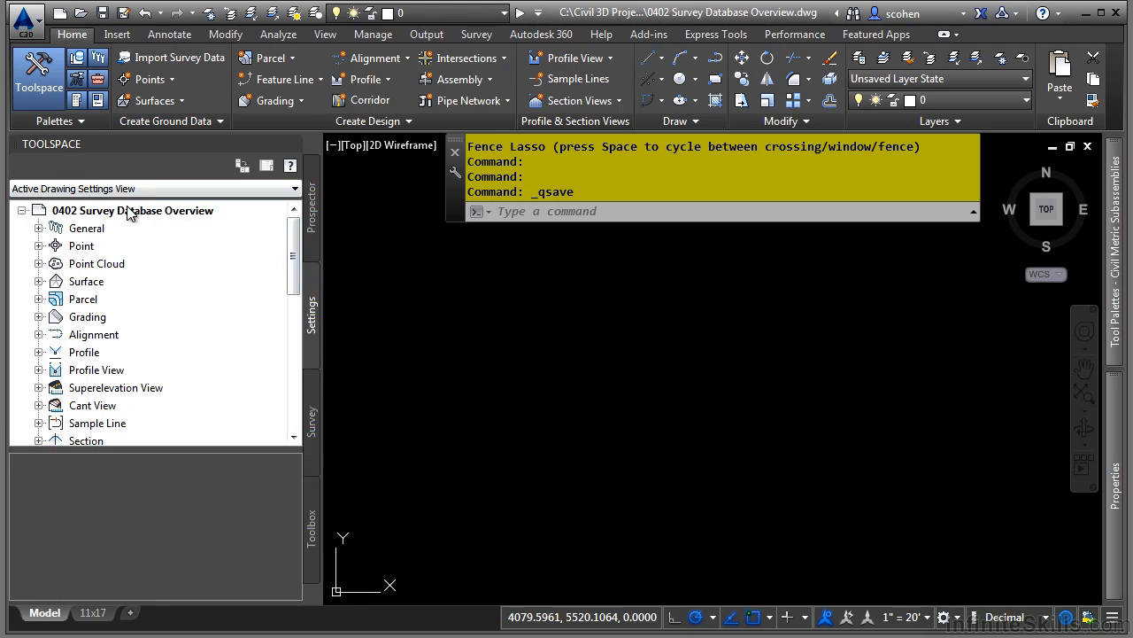
right_click(128, 213)
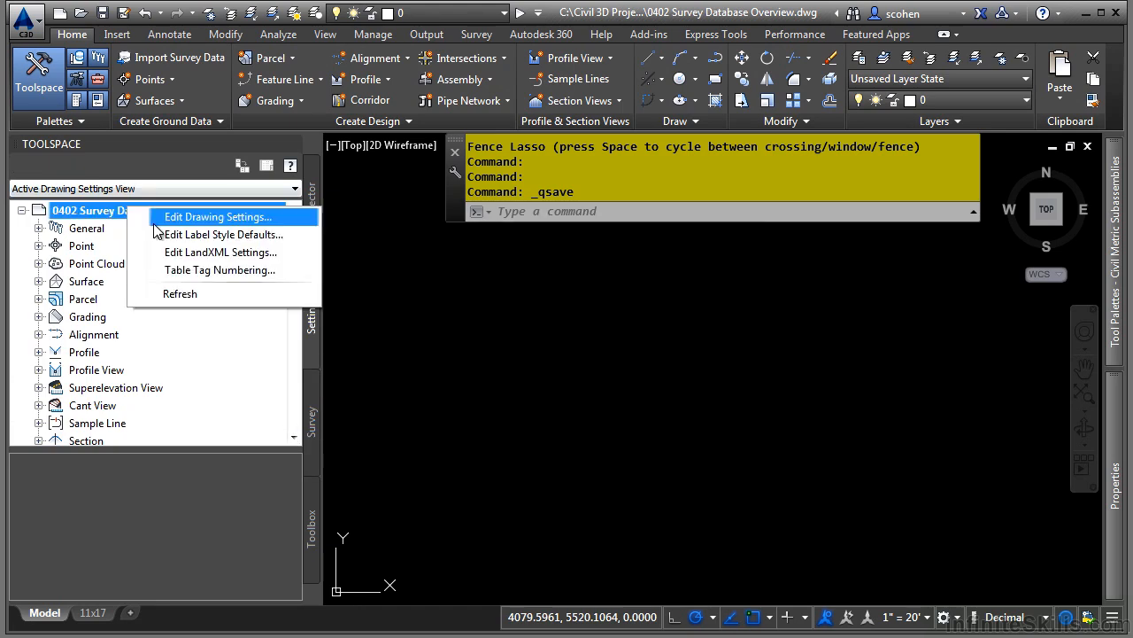
click(156, 222)
click(570, 263)
click(571, 262)
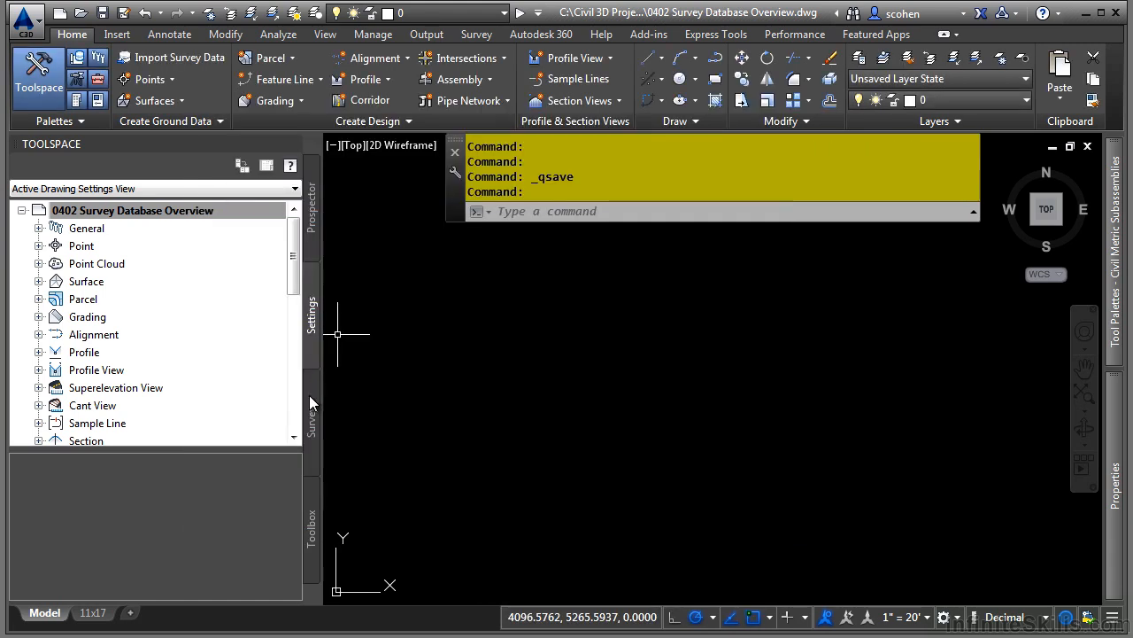
Open the first Learning AutoCAD Civil 3D survey database for editing.
click(310, 403)
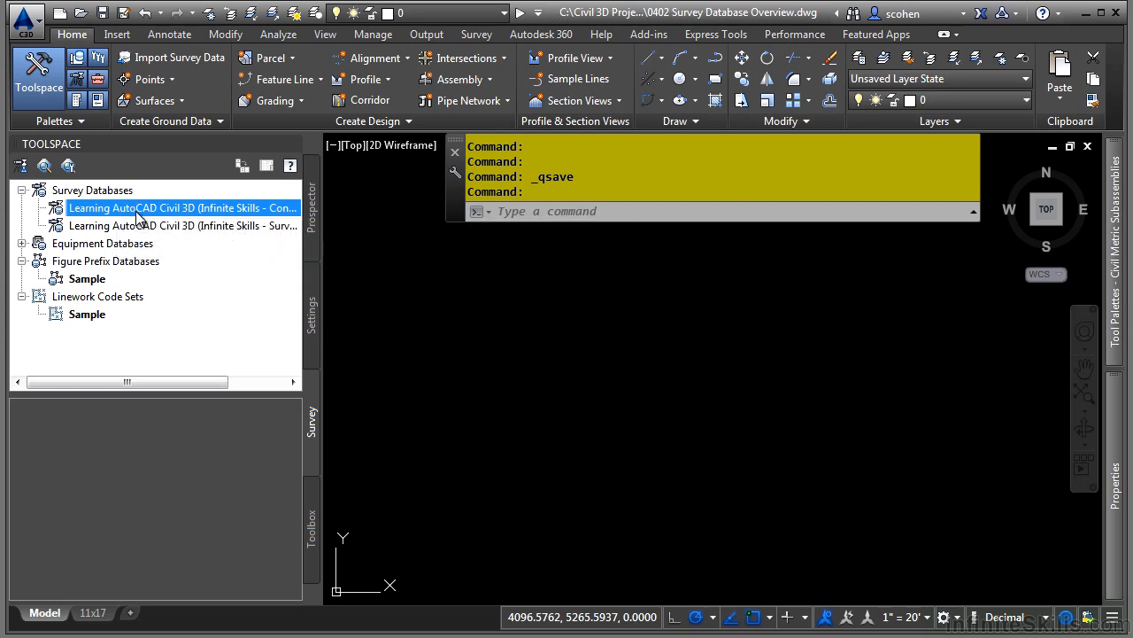
right_click(146, 216)
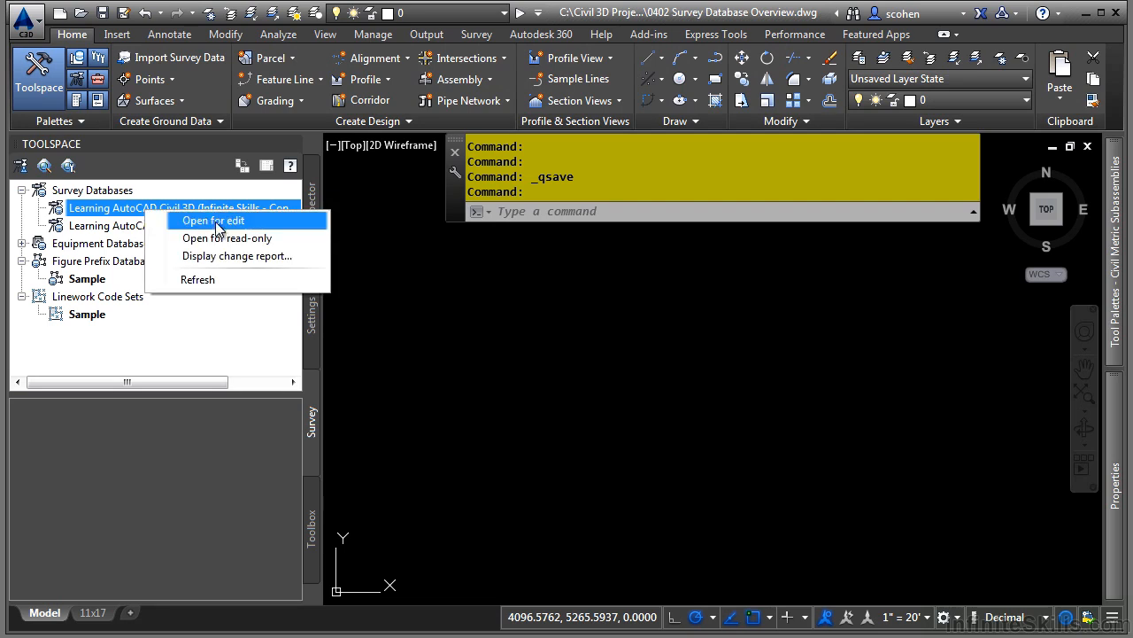
click(249, 223)
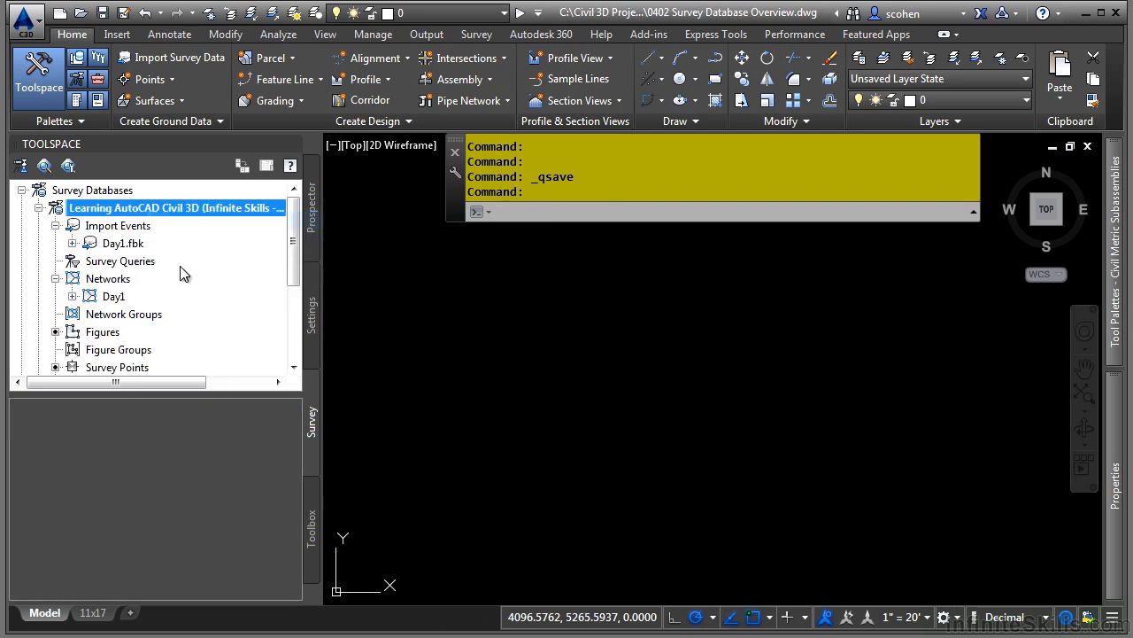
Review the units, precision and remaining options in the opened survey database's settings.
right_click(146, 208)
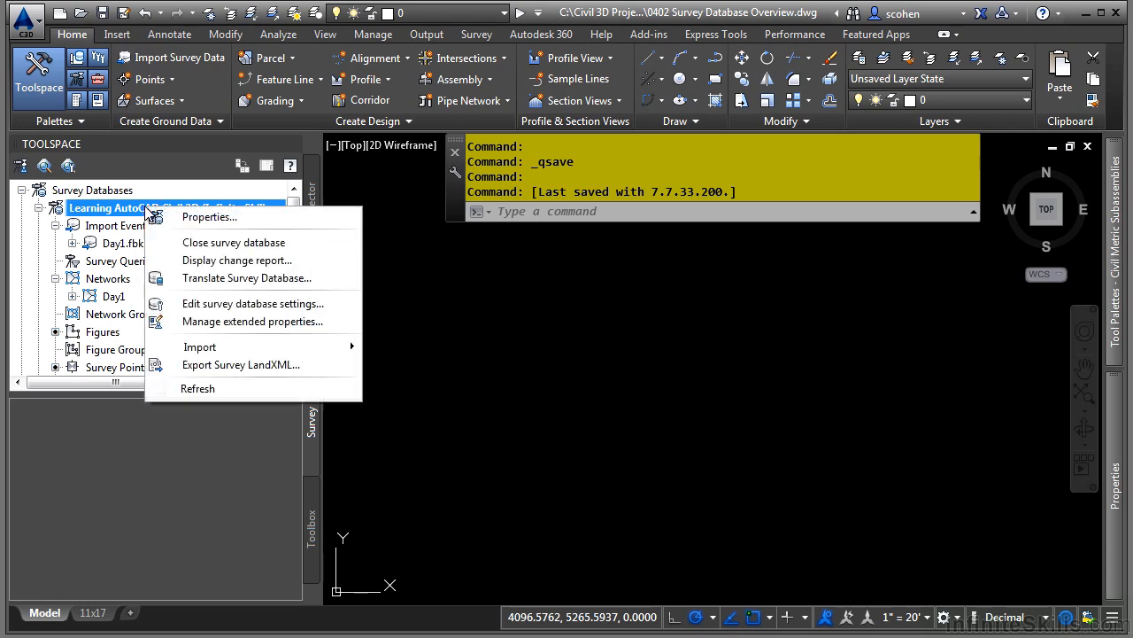
click(292, 302)
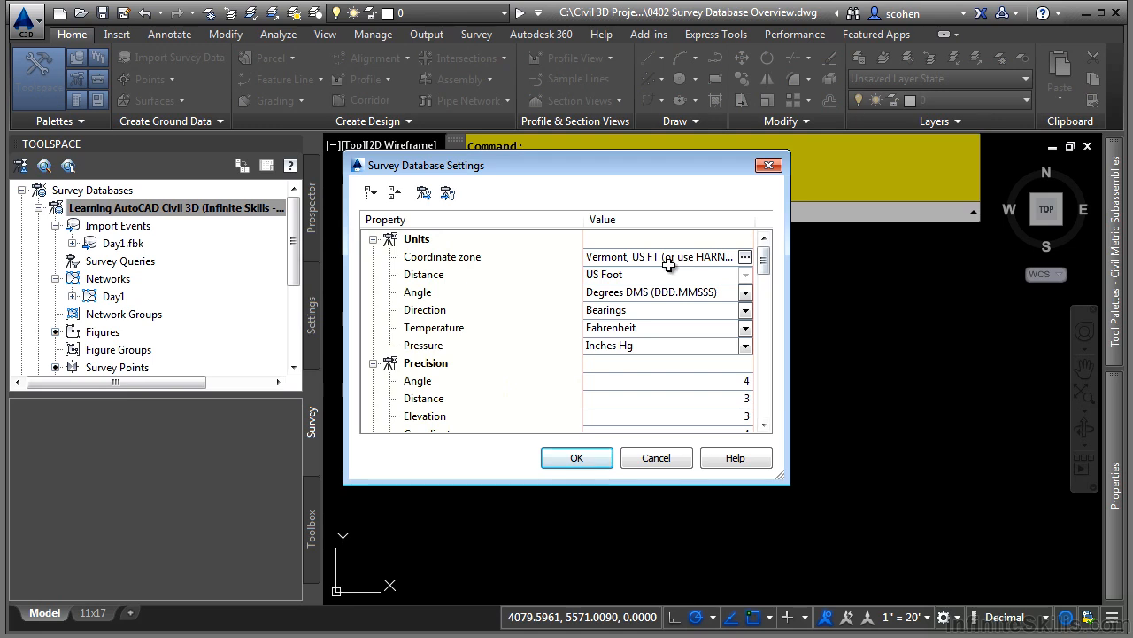
drag(763, 258, 775, 351)
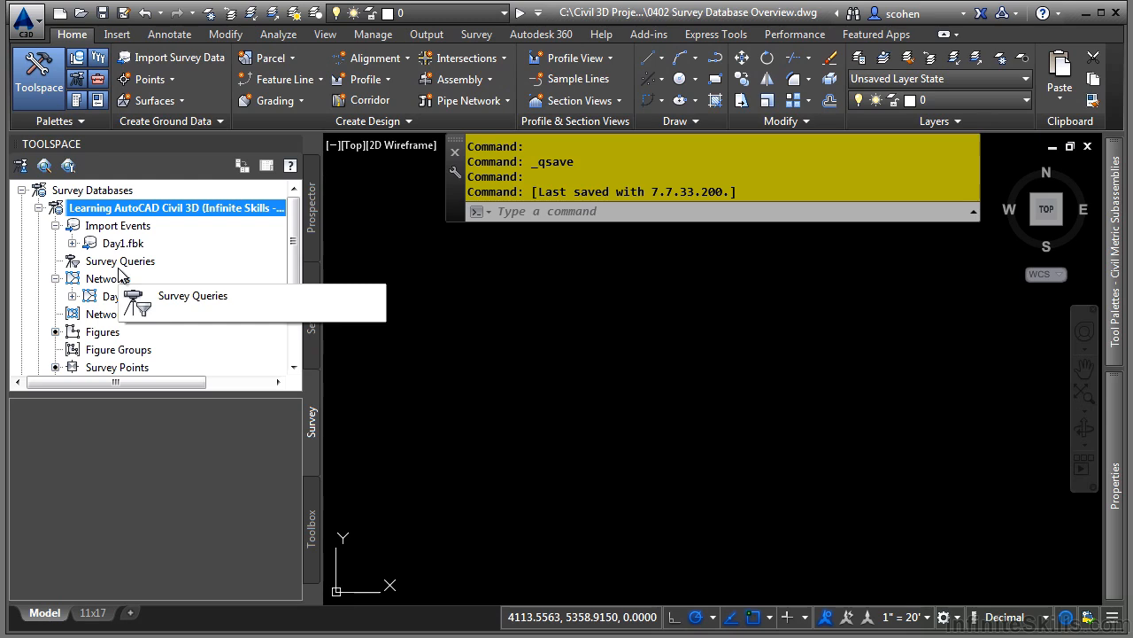
Insert the Day1.fbk import event of the survey database into the drawing.
right_click(104, 244)
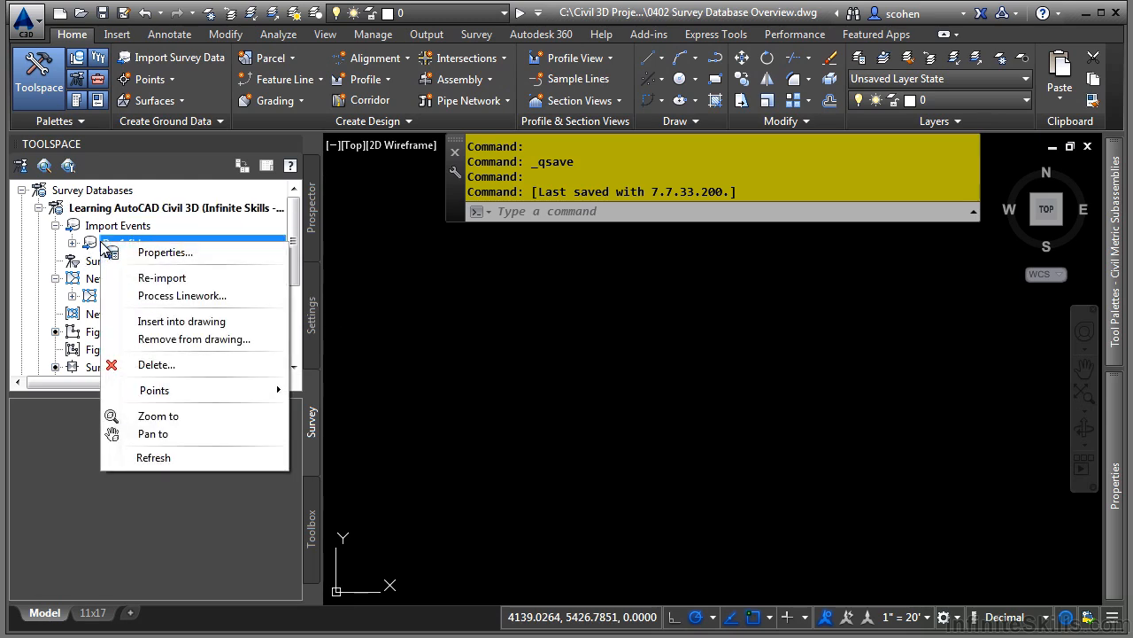
click(177, 321)
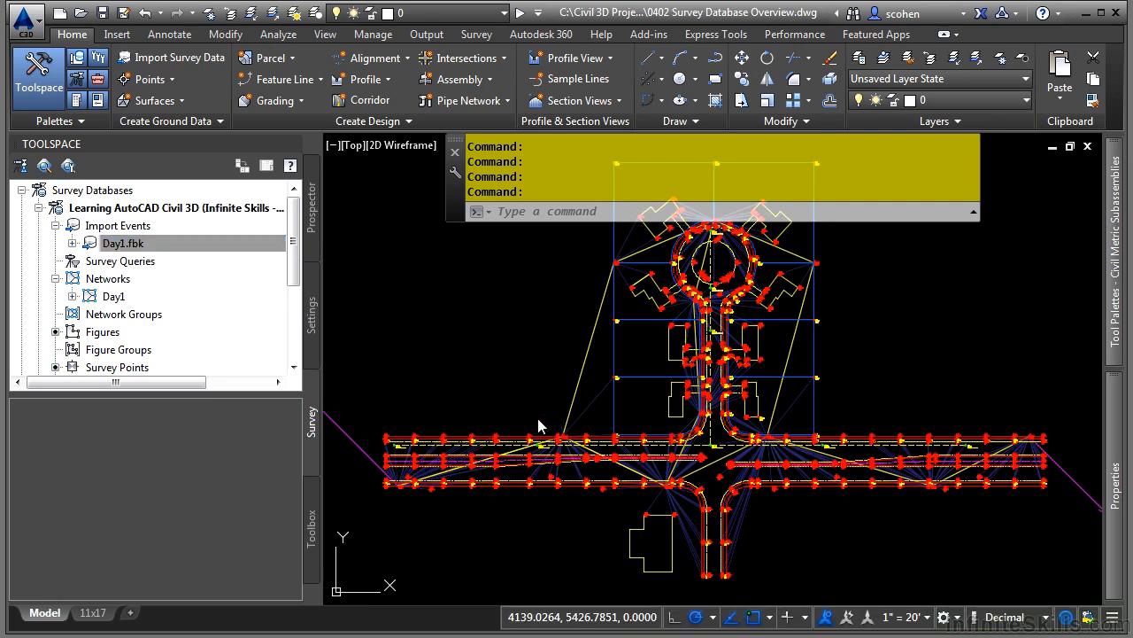
Examine the inserted survey points, figure linework and network observation lines along the main road and its median.
middle_drag(467, 401, 742, 364)
scroll(678, 451, up, 7)
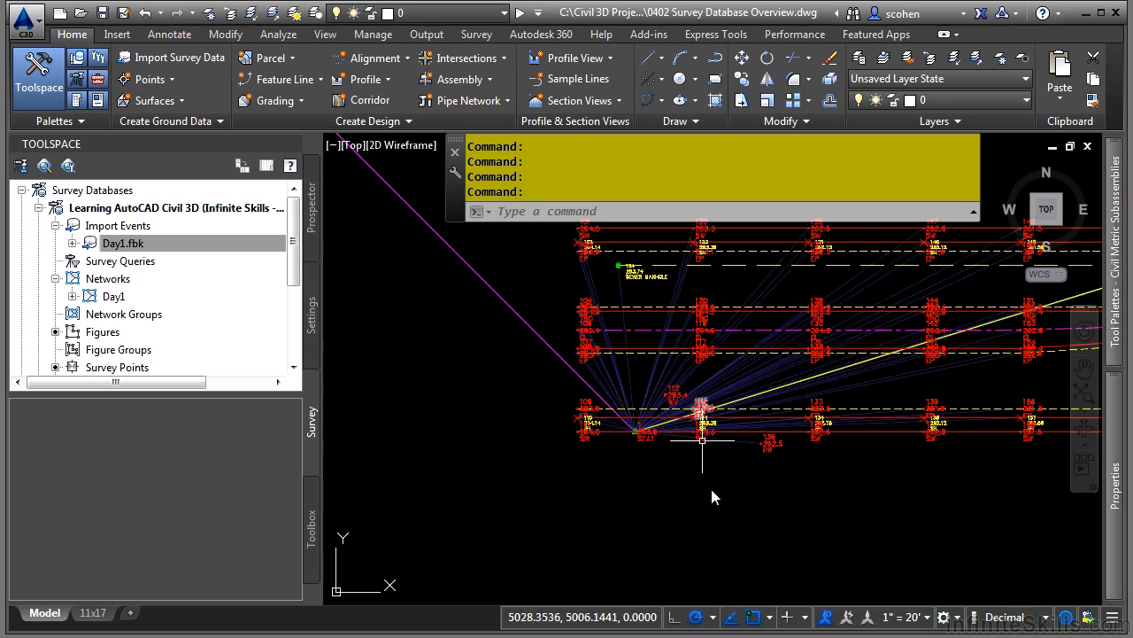
scroll(855, 377, down, 5)
middle_drag(855, 378, 432, 419)
scroll(785, 405, up, 2)
scroll(830, 334, up, 2)
scroll(598, 378, up, 2)
scroll(695, 372, up, 2)
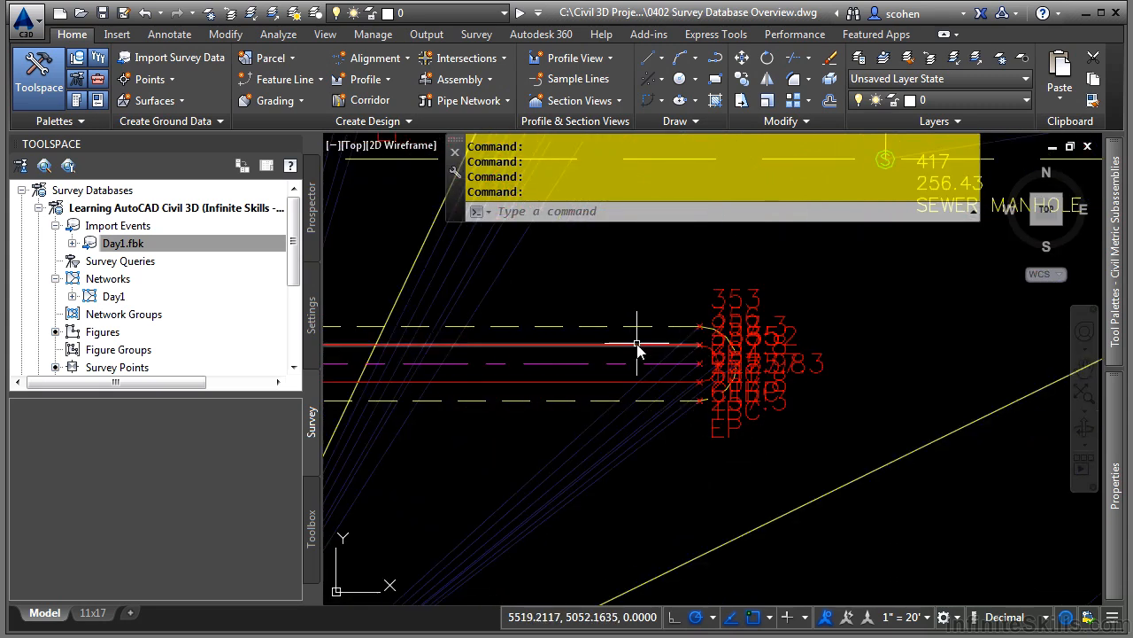
mouse_move(636, 344)
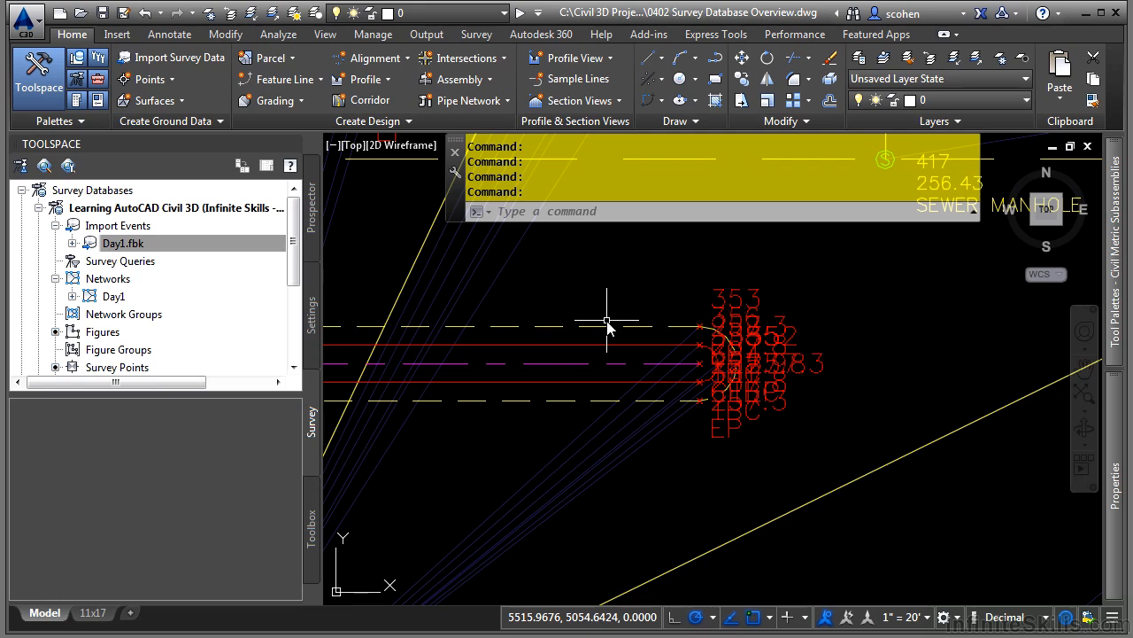
scroll(611, 308, down, 5)
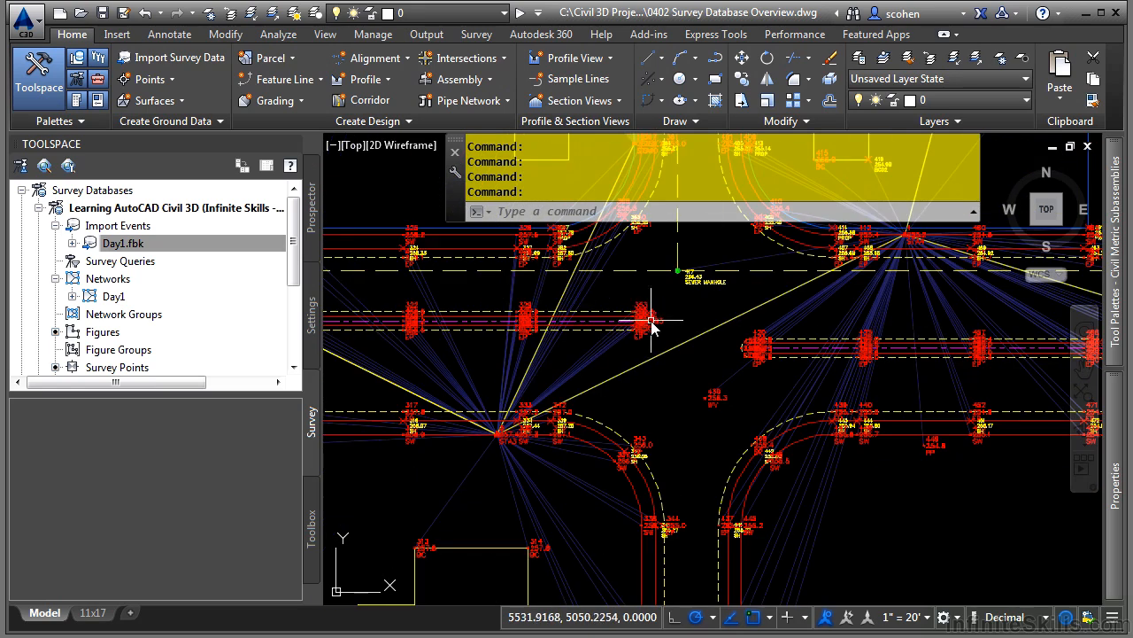
middle_drag(615, 425, 854, 466)
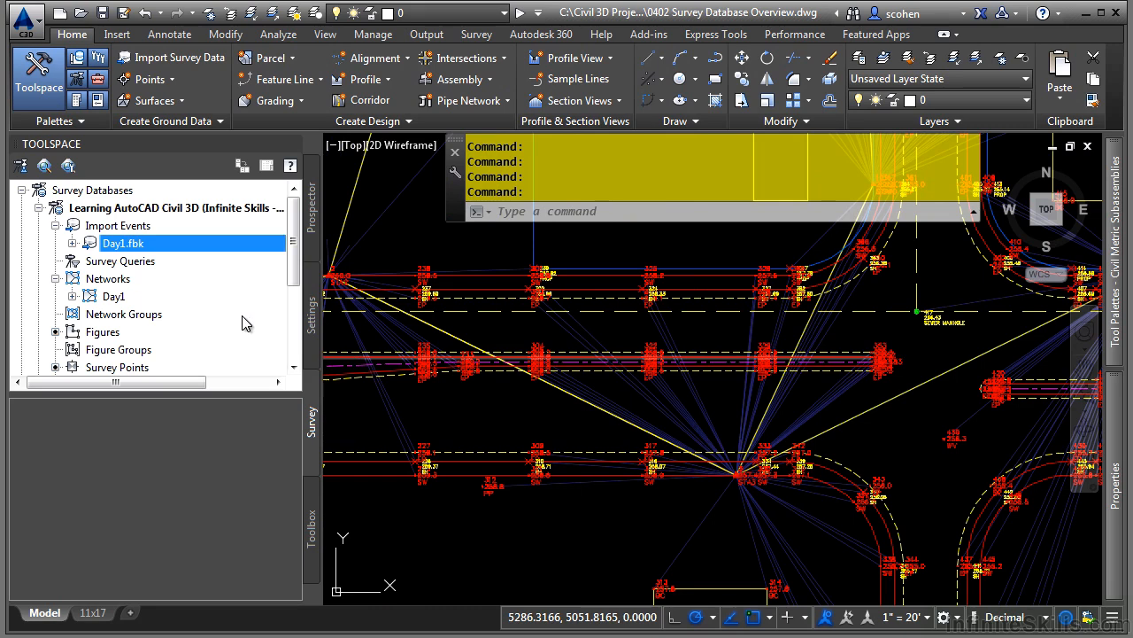
List the survey database's figures, and display the setups of the Day1 network.
scroll(104, 311, down, 1)
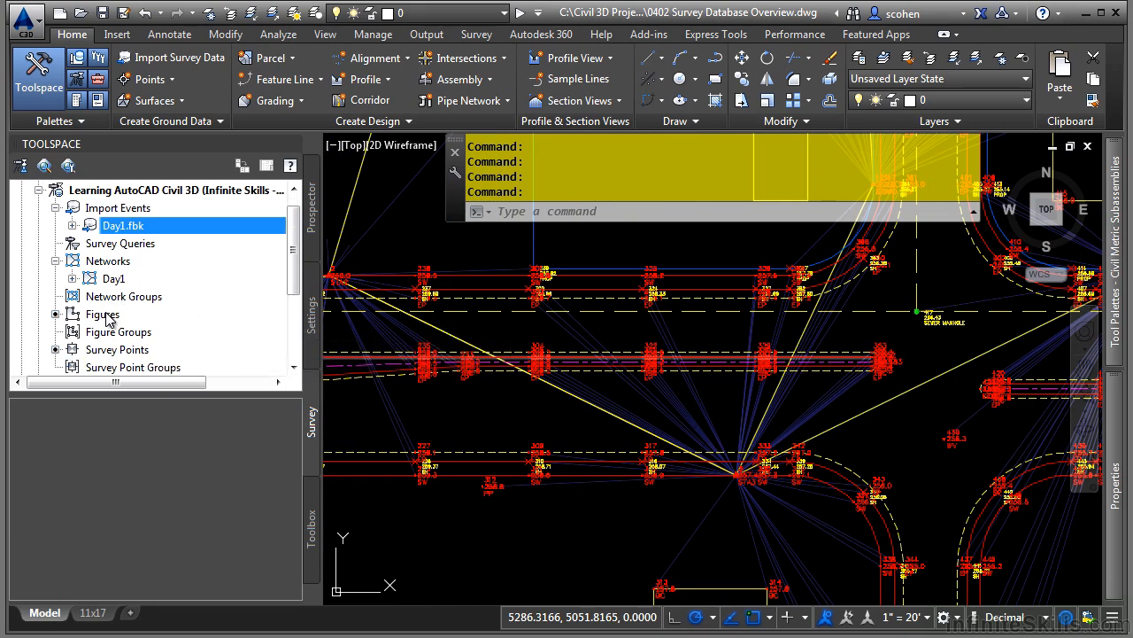
click(105, 312)
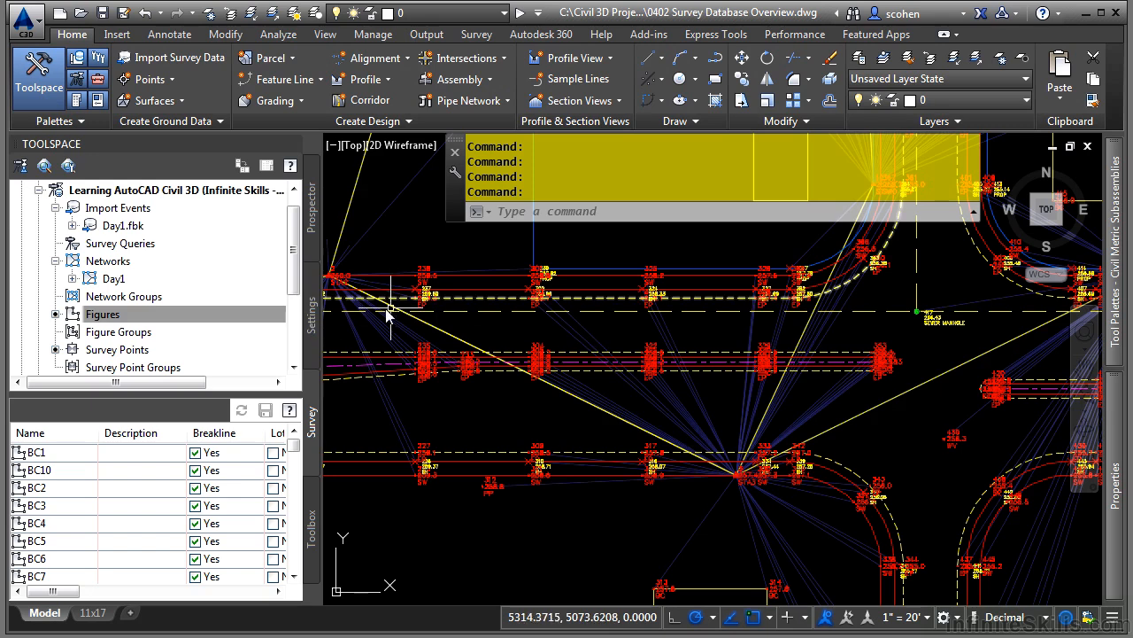
click(72, 278)
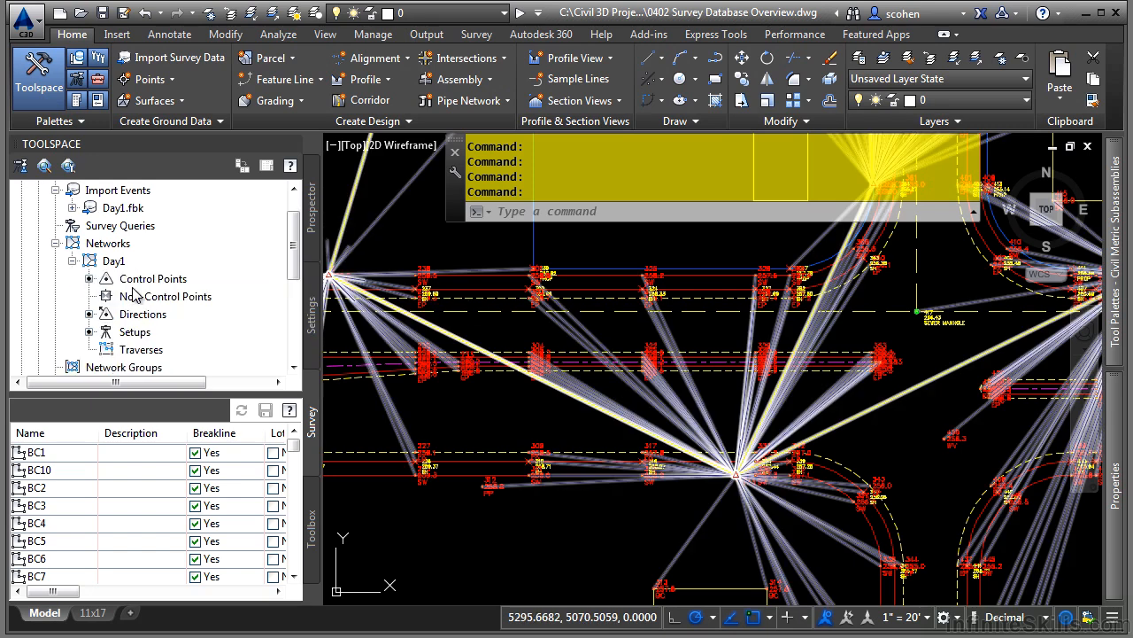
click(140, 331)
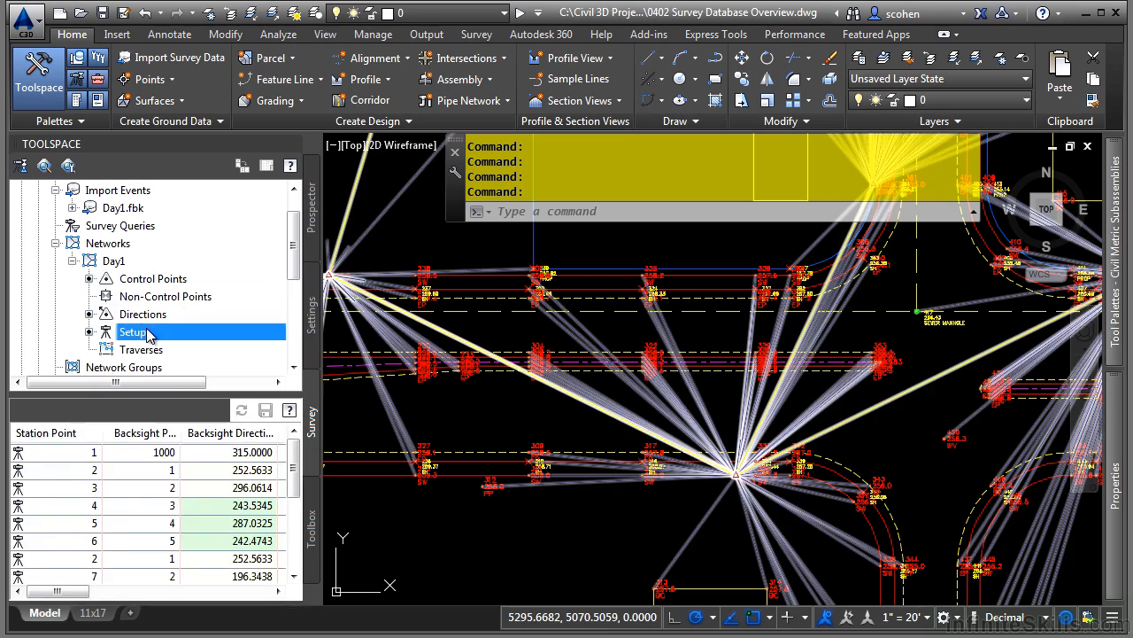
Open the observations of the setup at station point 3 with backsight 2 in the Observations Editor.
right_click(33, 492)
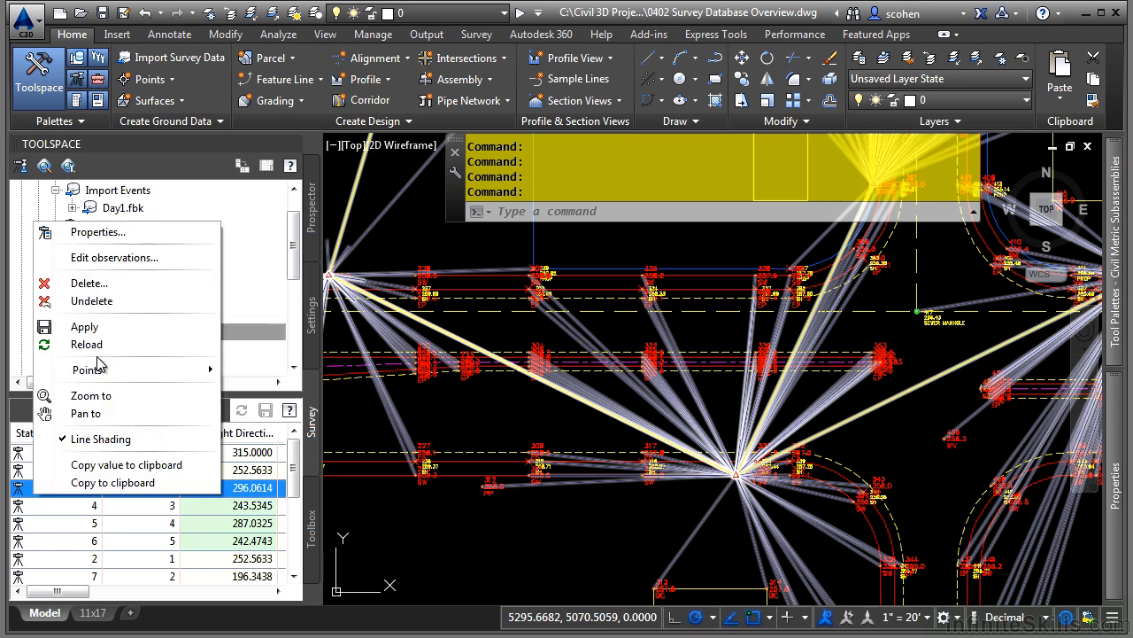
click(156, 263)
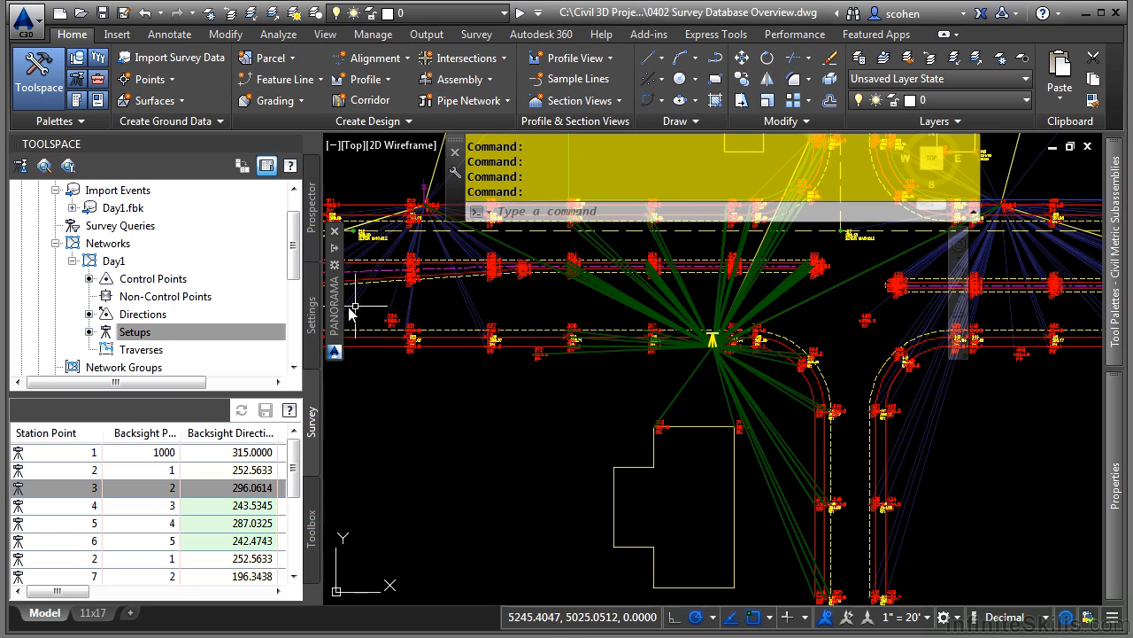
mouse_move(335, 305)
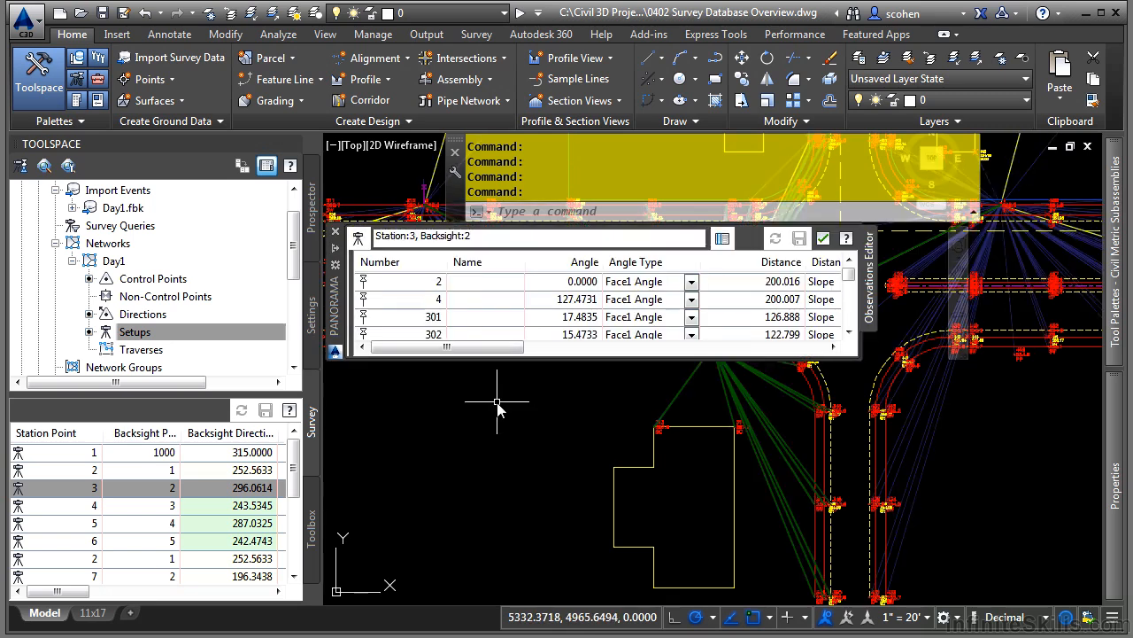
Highlight the observations to points 301 and 302 from station 3 in the drawing by selecting their rows in the Observations Editor.
middle_drag(500, 404, 697, 542)
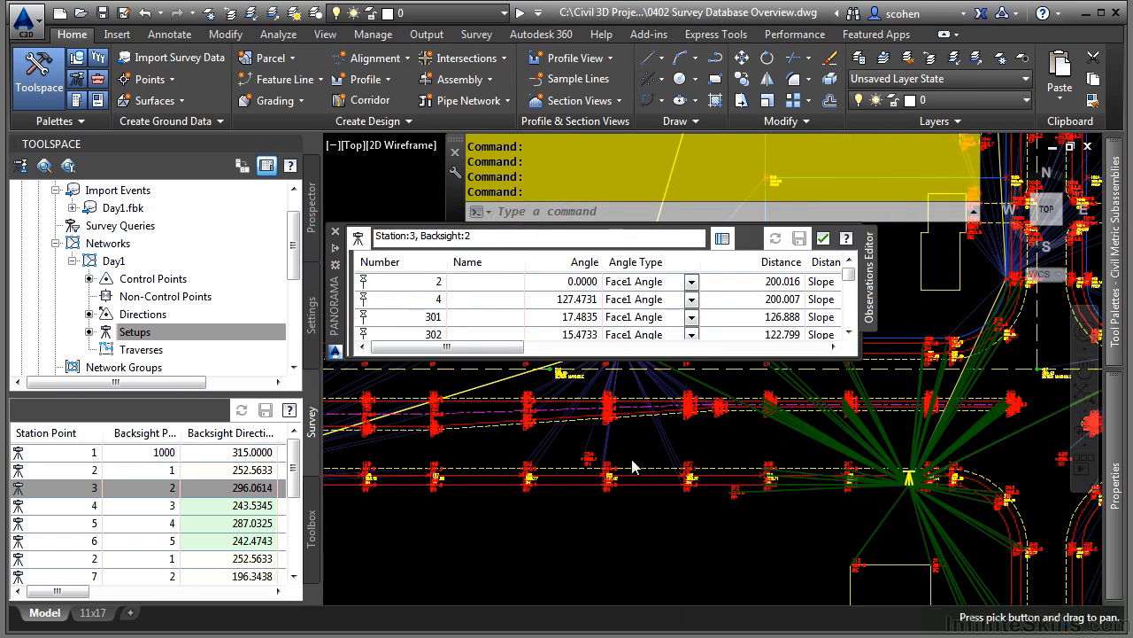
click(383, 315)
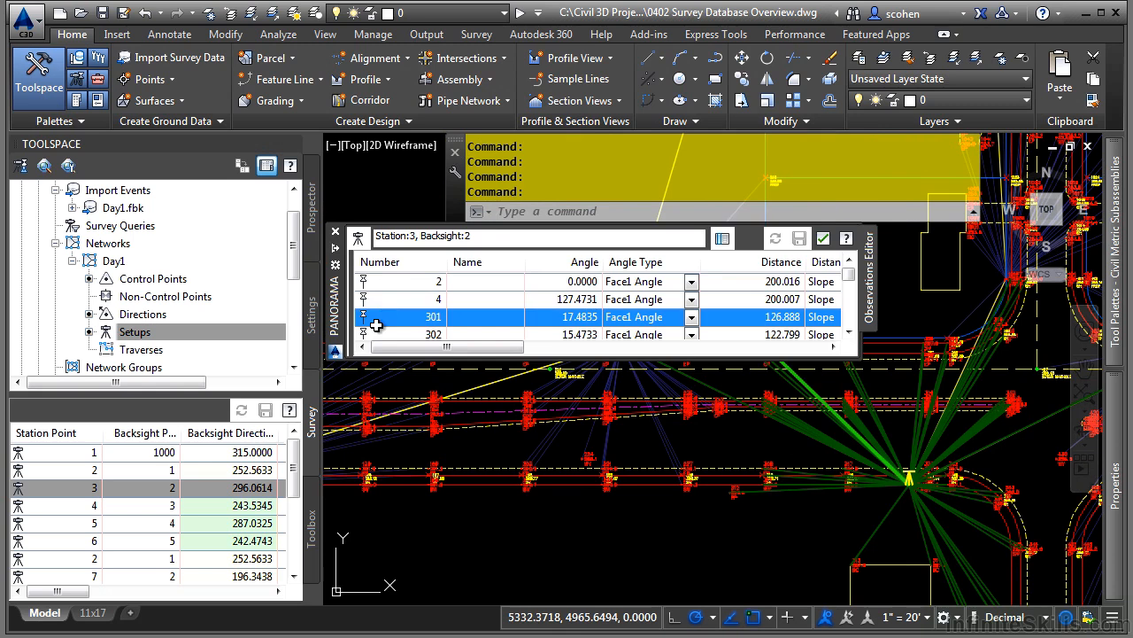
scroll(376, 323, down, 1)
click(372, 316)
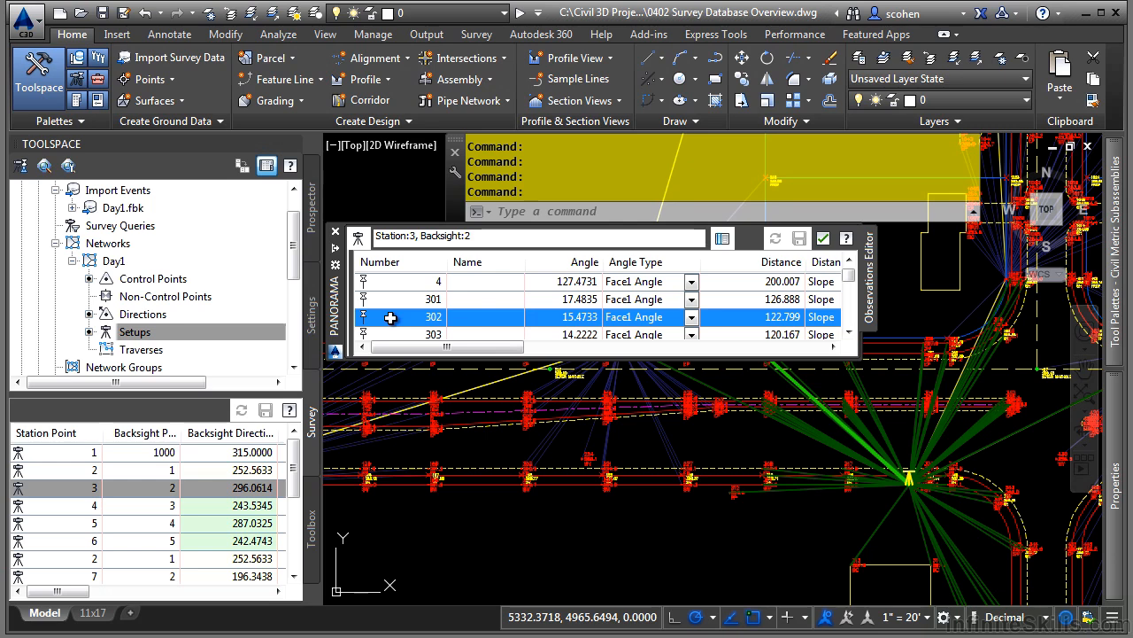
drag(447, 346, 399, 347)
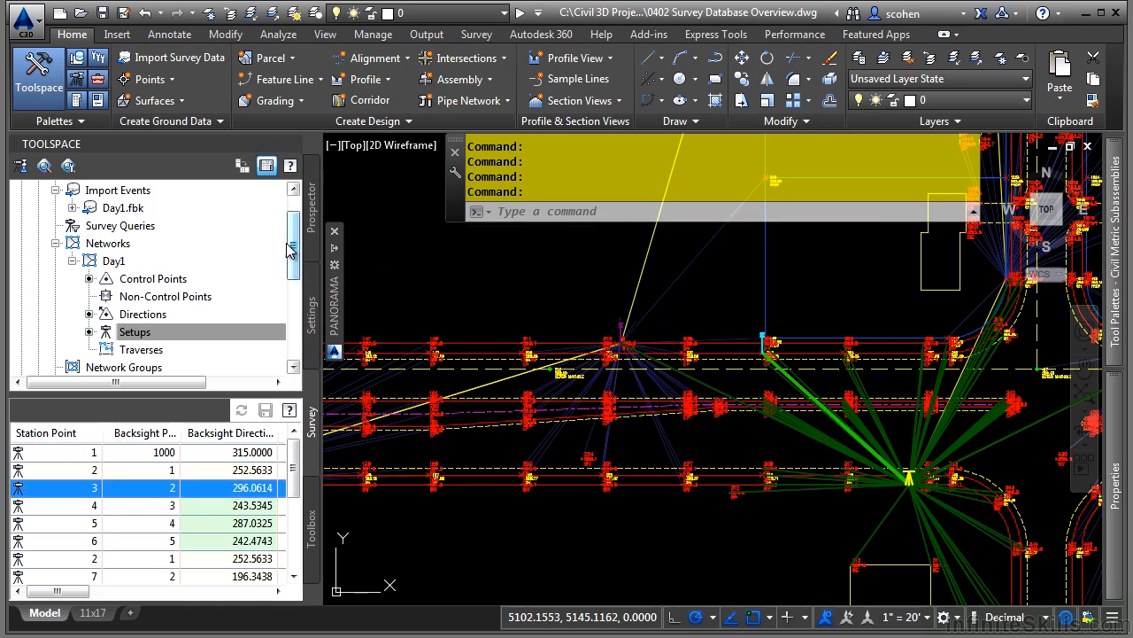
Display the change report of the Learning AutoCAD Civil 3D survey database.
scroll(295, 238, up, 1)
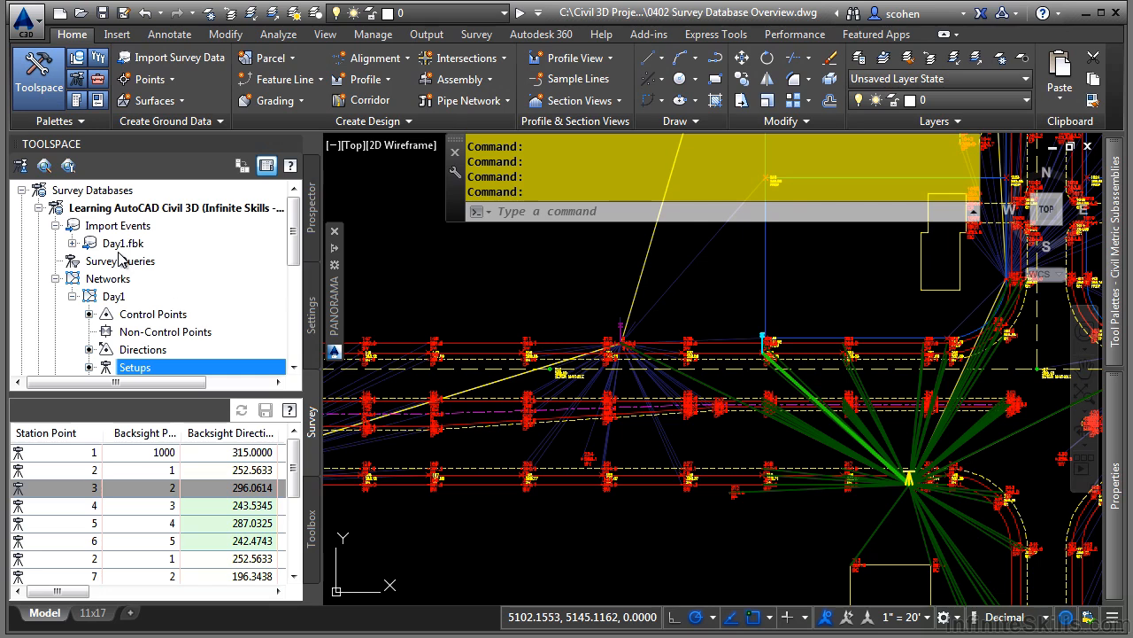
right_click(133, 209)
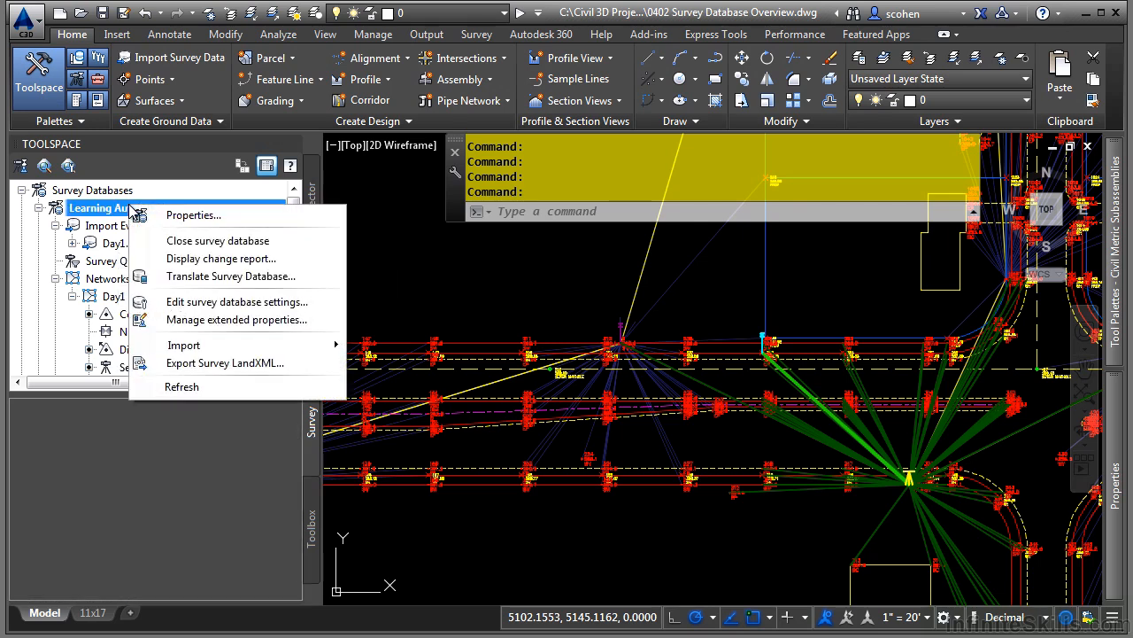
click(192, 258)
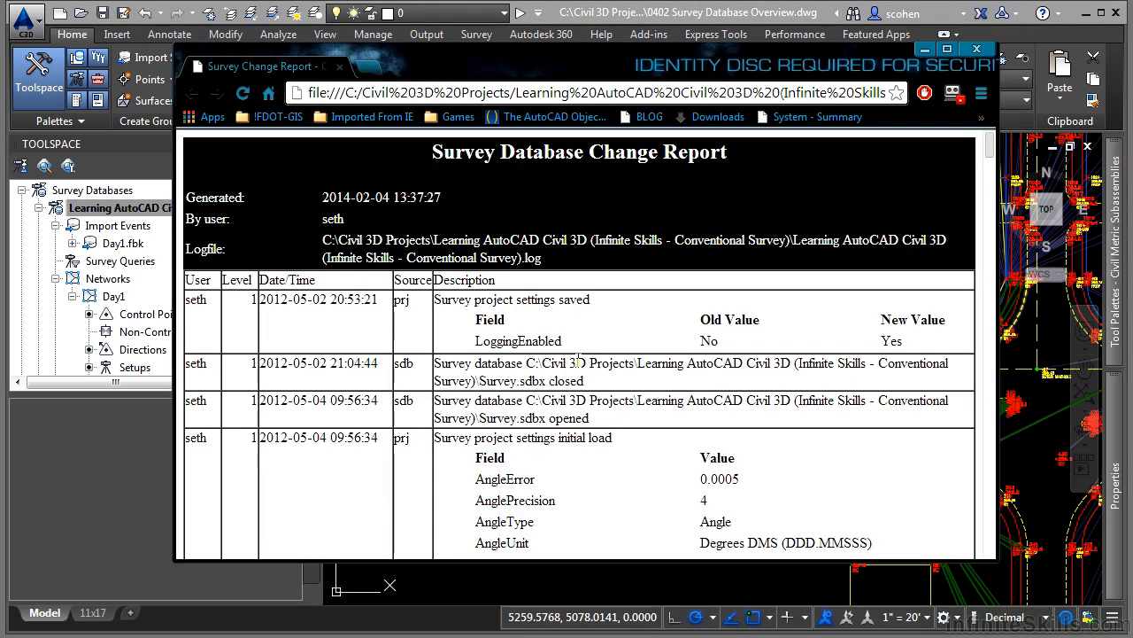